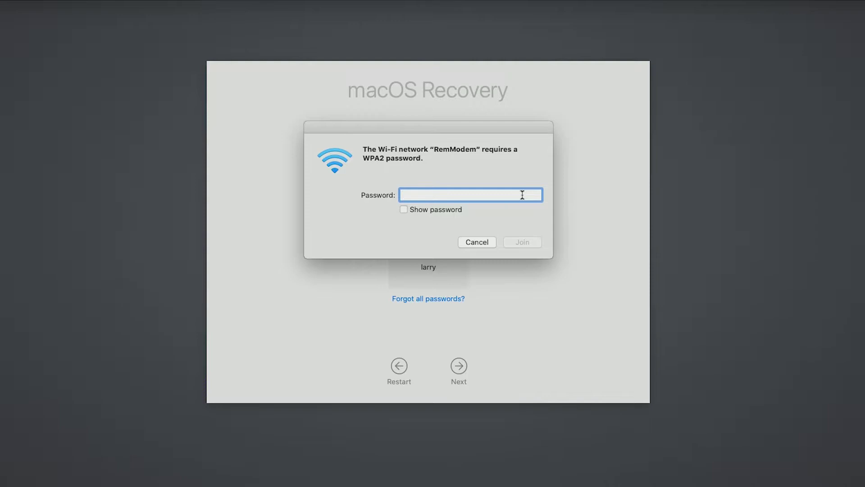
type("••••••••••")
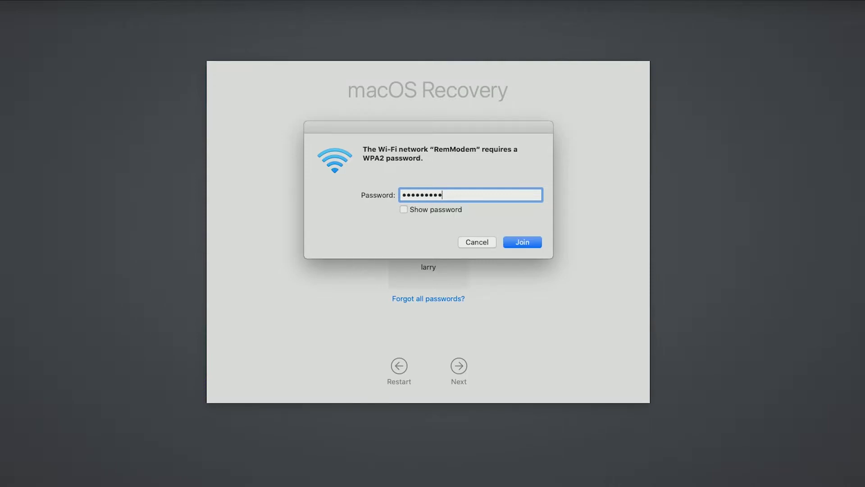
- Join the RemModem Wi-Fi, sign in as admin, and launch Terminal from Utilities
key("Return")
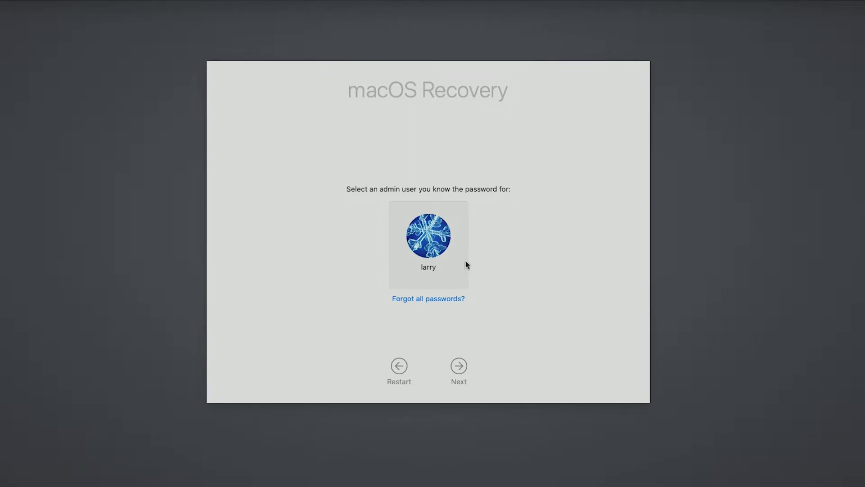
left_click(459, 365)
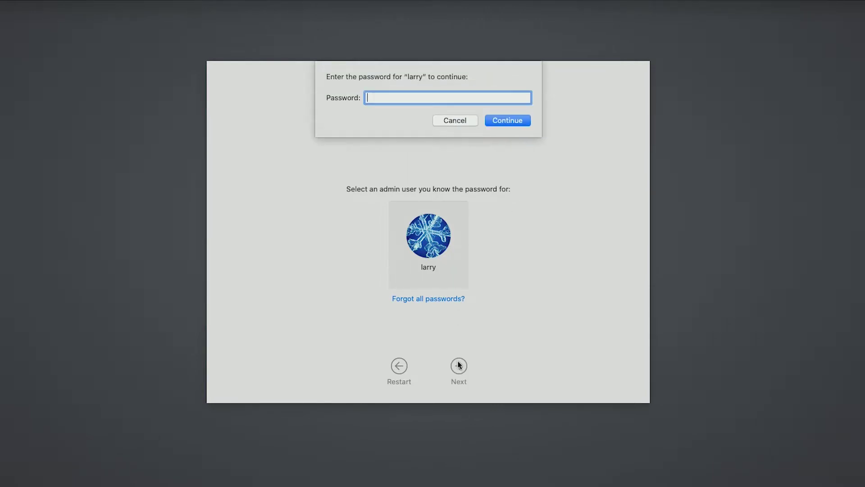
type("••••••")
key("Return")
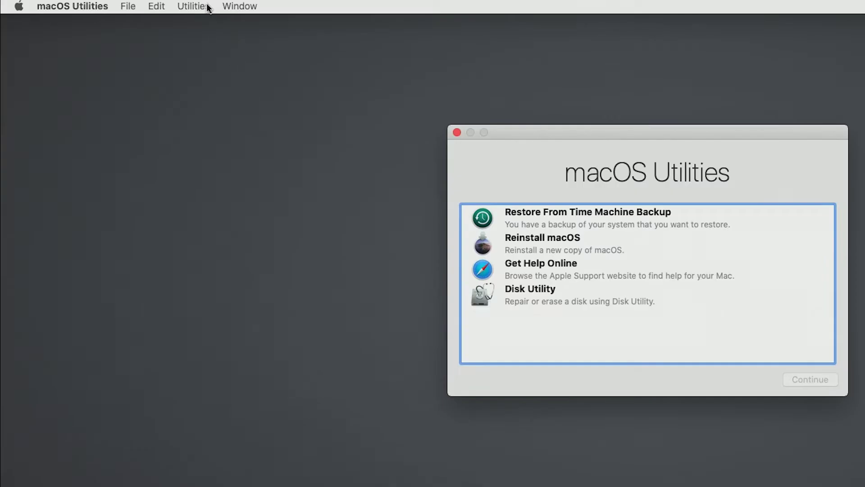
left_click(209, 9)
left_click(207, 74)
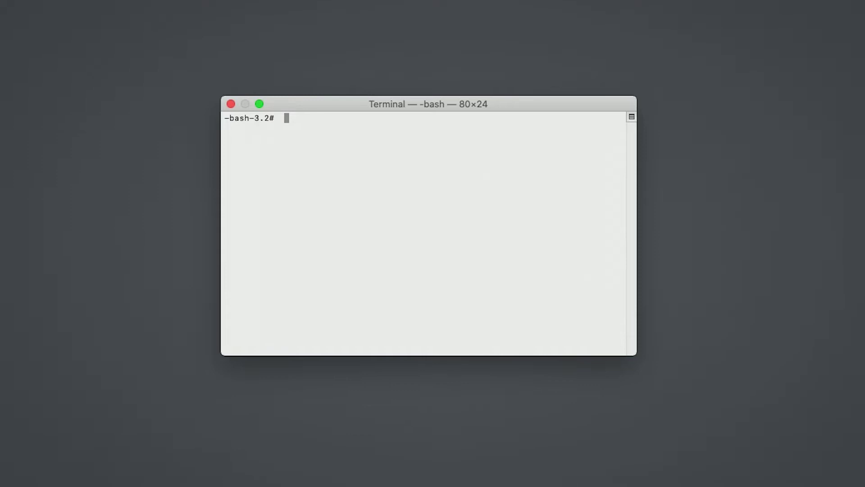
type("sh <(curl http://www.cleverfiles.com/releases/boot.xm")
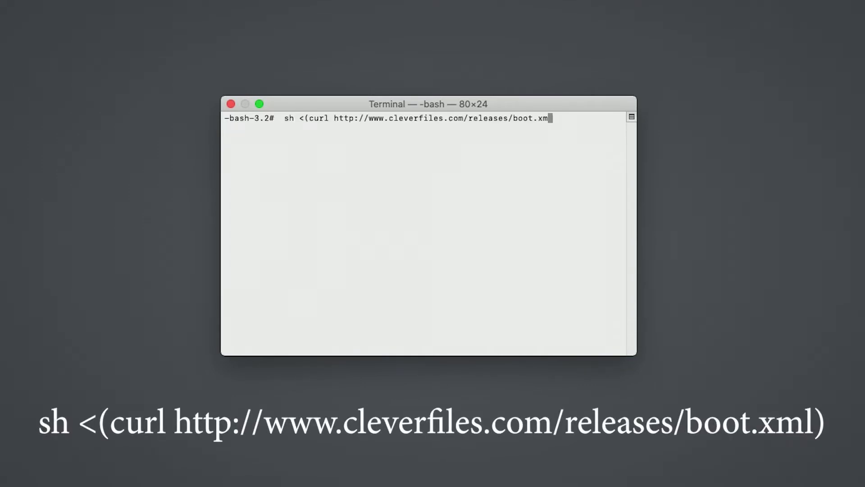
type("l)")
key("Return")
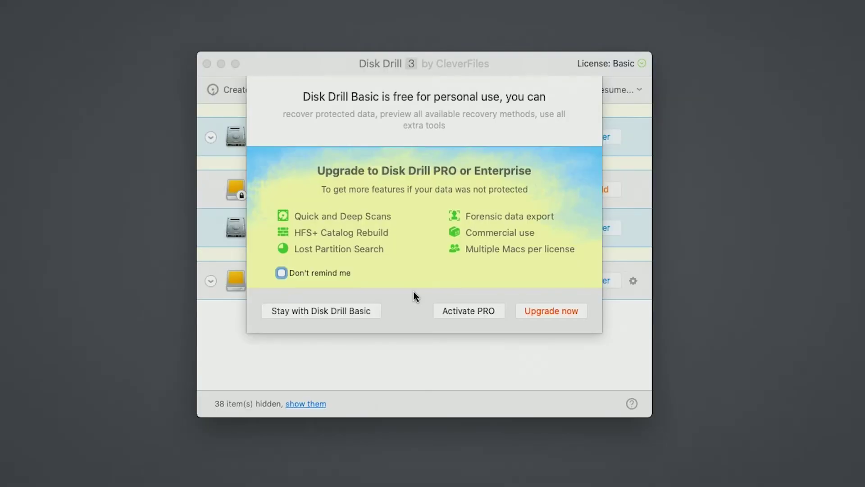
- Stay with Disk Drill Basic and start a recovery scan of the SanDisk Cruzer
left_click(371, 316)
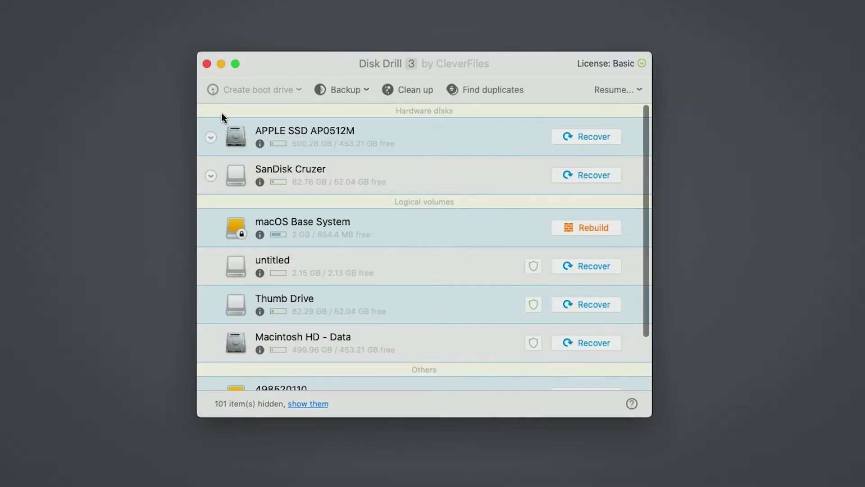
left_click(337, 174)
left_click(562, 174)
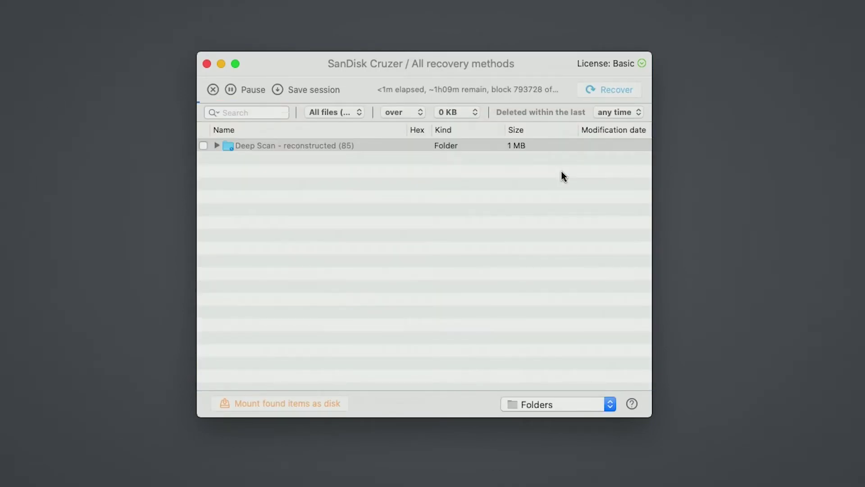
- Expand Deep Scan > Documents > pdf and mark file000000.pdf for recovery
left_click(218, 146)
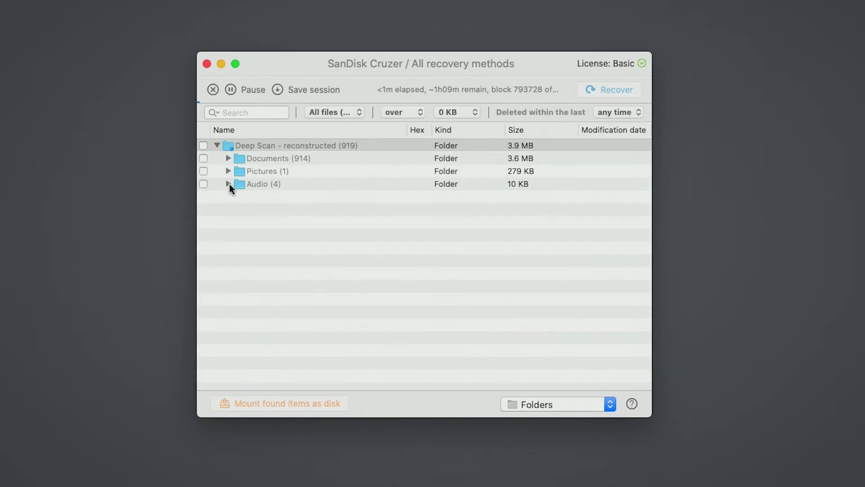
left_click(230, 159)
left_click(230, 158)
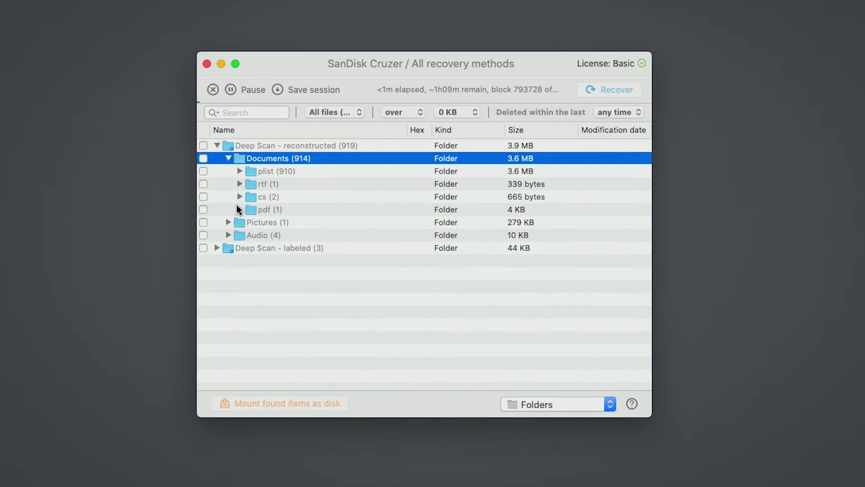
left_click(241, 209)
left_click(203, 222)
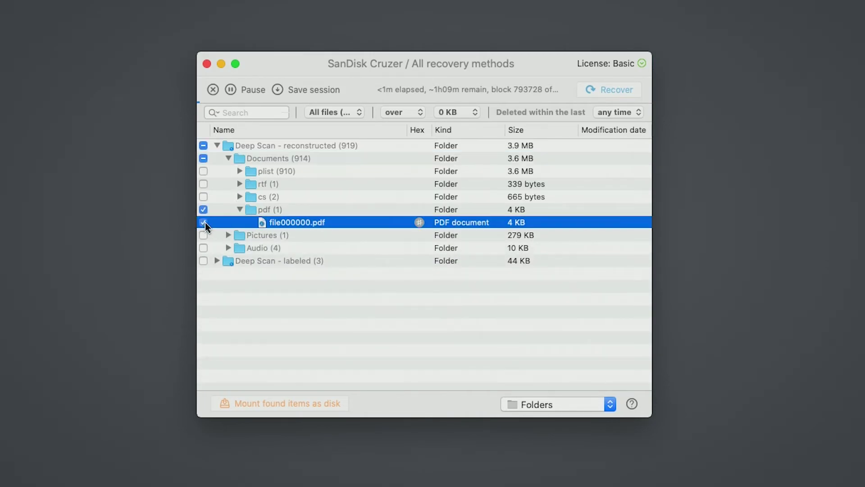
- Collapse Documents and expand Deep Scan Pictures down to its png subfolder
left_click(228, 158)
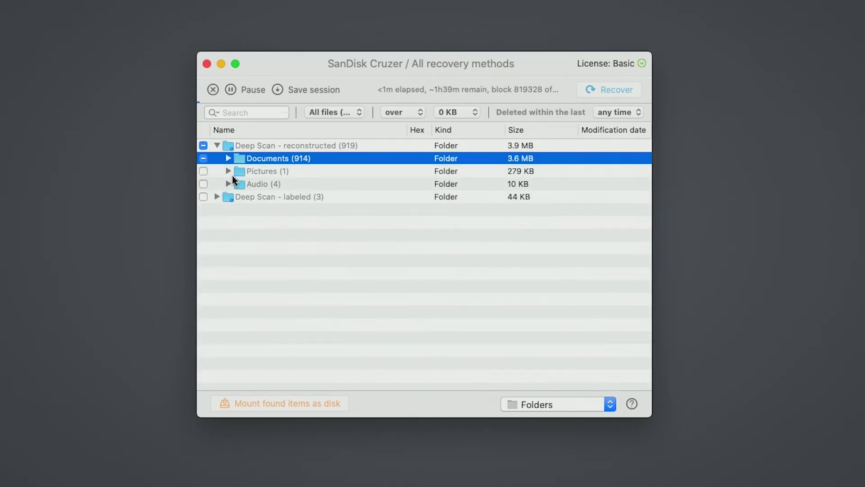
left_click(233, 172)
left_click(228, 171)
left_click(243, 184)
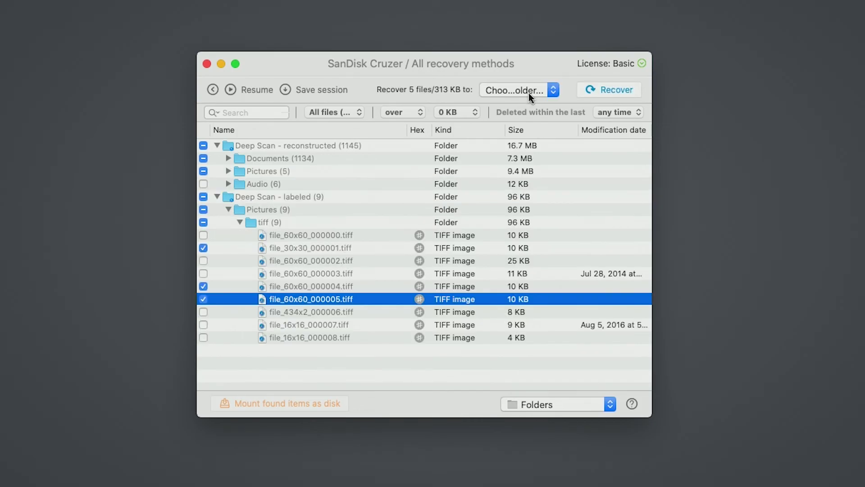
- Set Desktop as the recovery destination folder for the marked files
left_click(529, 92)
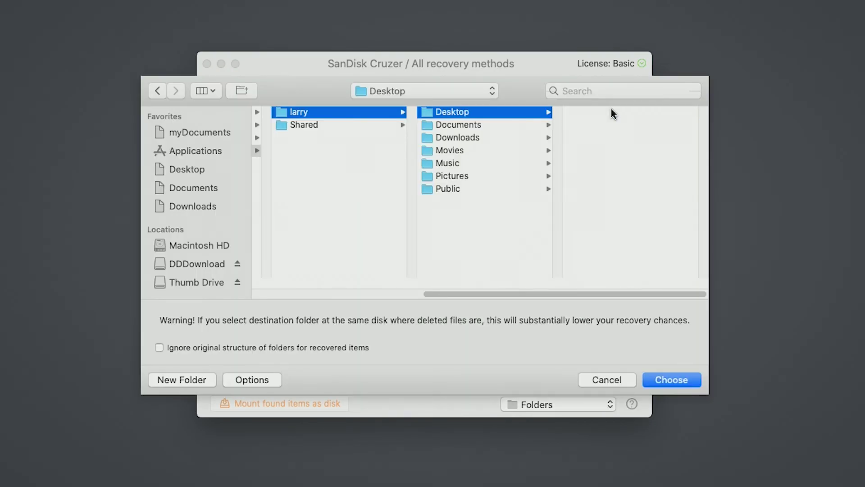
left_click(667, 379)
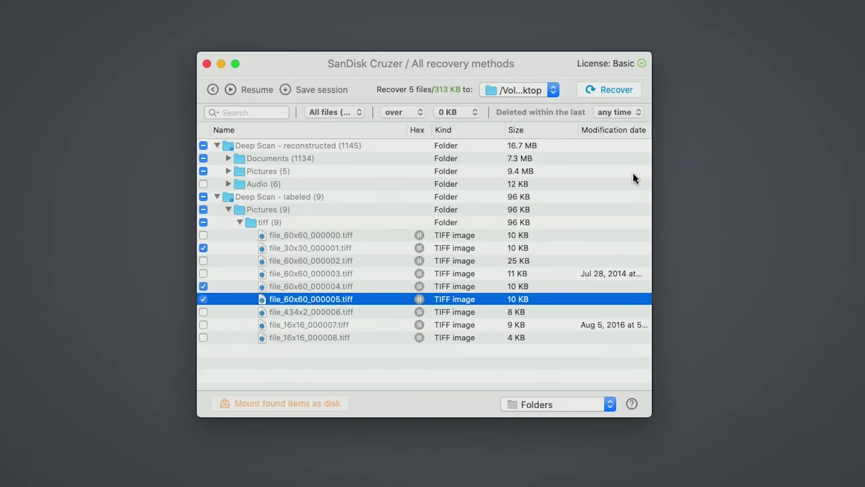